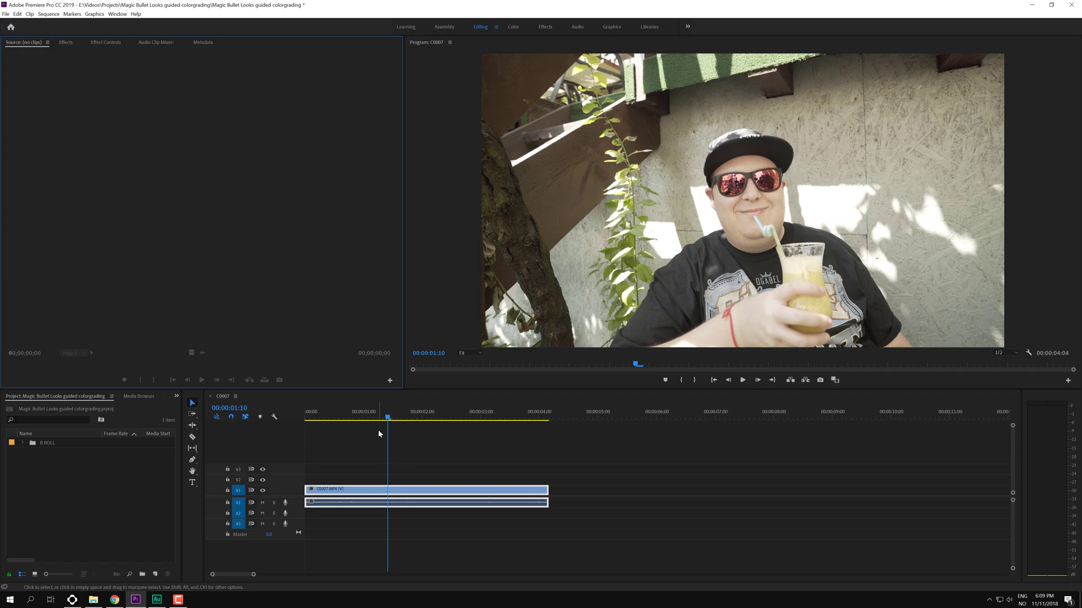
Scrub the C0007 clip, then apply Colorista IV from Video Effects > RG Magic Bullet to it.
{"action": "left_click", "coordinate": [394, 418]}
{"action": "mouse_move", "coordinate": [397, 421]}
{"action": "left_mouse_down"}
{"action": "mouse_move", "coordinate": [420, 418]}
{"action": "mouse_move", "coordinate": [394, 418]}
{"action": "left_mouse_up"}
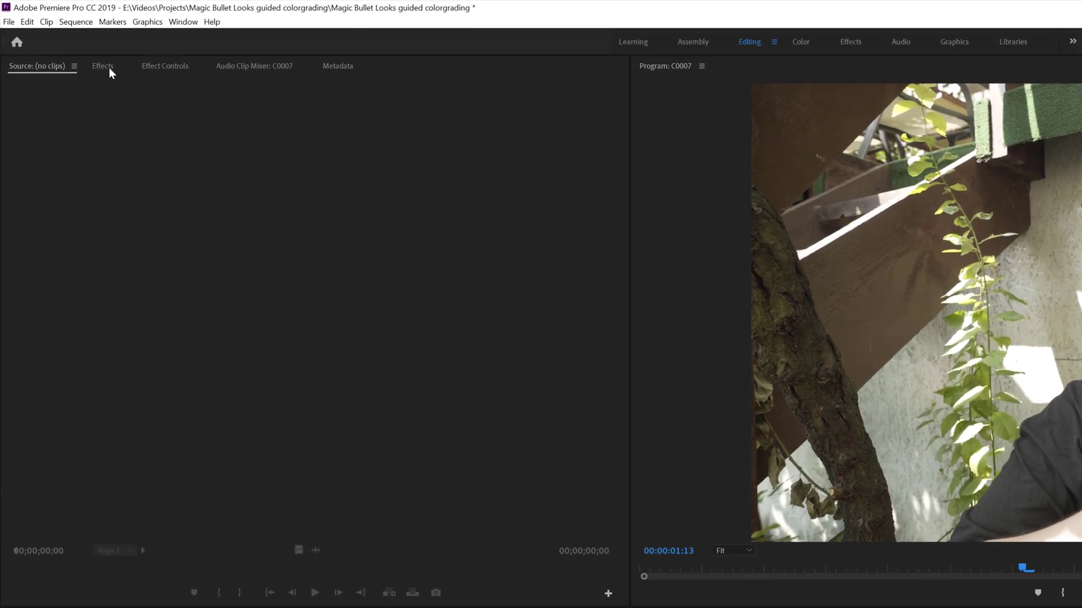
{"action": "left_click", "coordinate": [66, 43]}
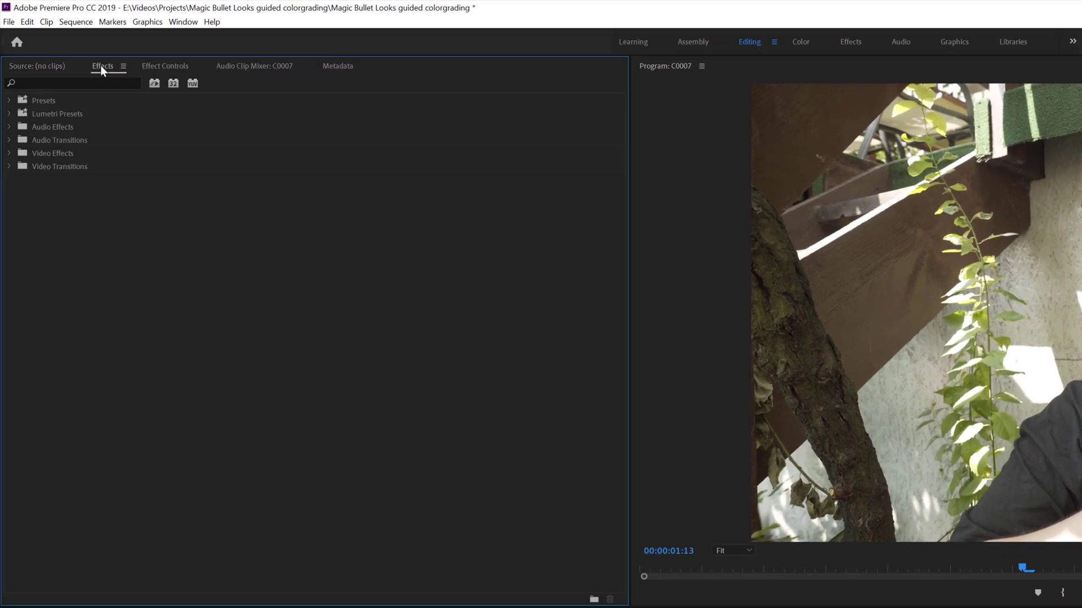
{"action": "left_click", "coordinate": [8, 154]}
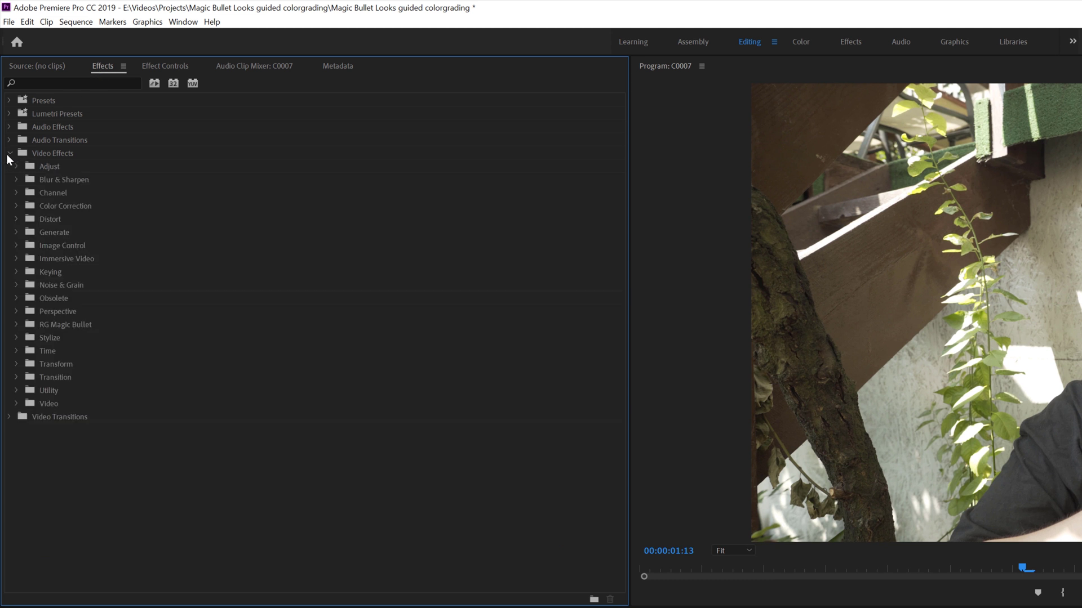
{"action": "left_click", "coordinate": [14, 327]}
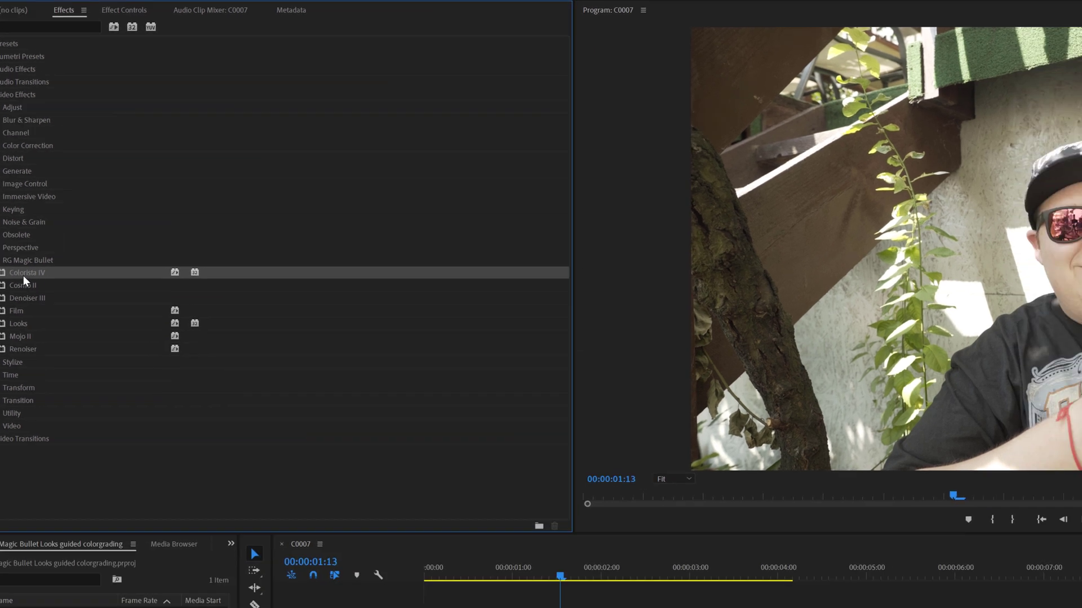
{"action": "left_click_drag", "start_coordinate": [24, 285], "coordinate": [454, 467]}
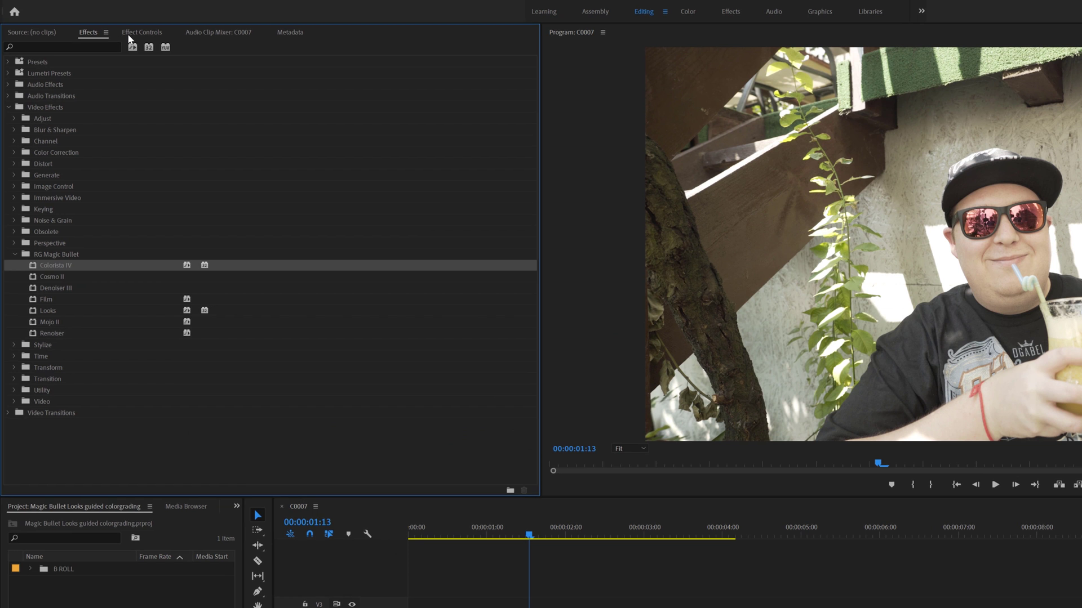
In Effect Controls, launch Colorista IV's Guided Color Correction for the clip.
{"action": "left_click", "coordinate": [129, 35]}
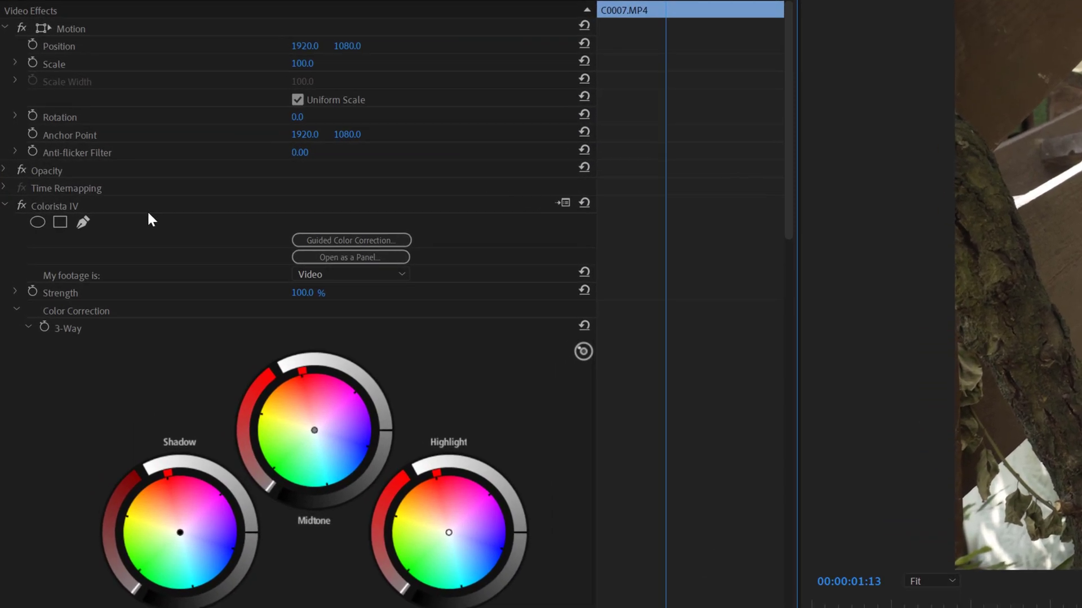
{"action": "left_click", "coordinate": [305, 242]}
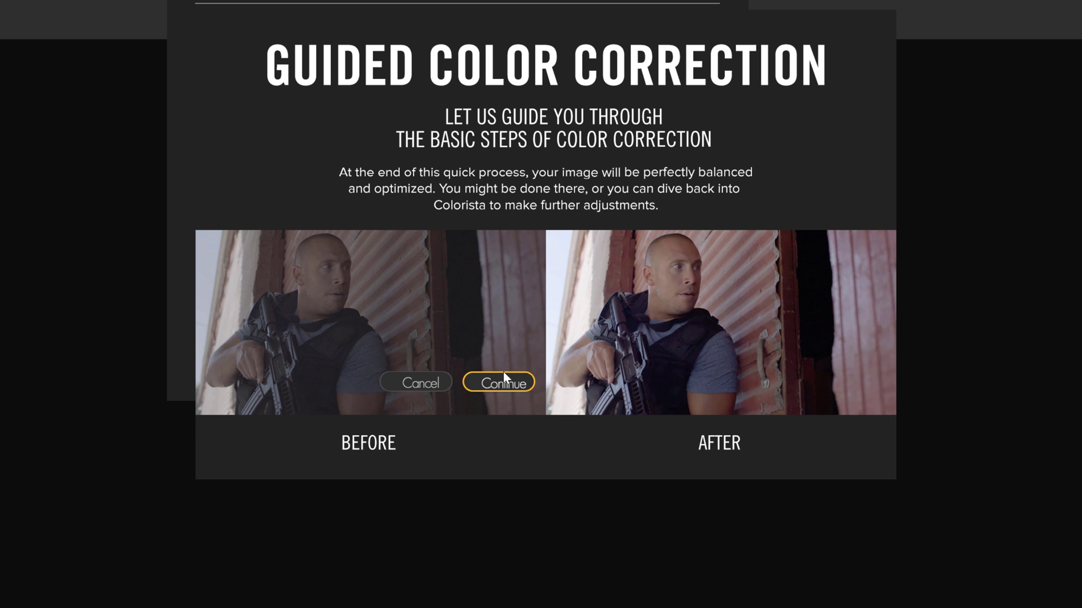
Continue past the intro, choose flat video as the colour space, and advance to Black Levels.
{"action": "left_click", "coordinate": [502, 381]}
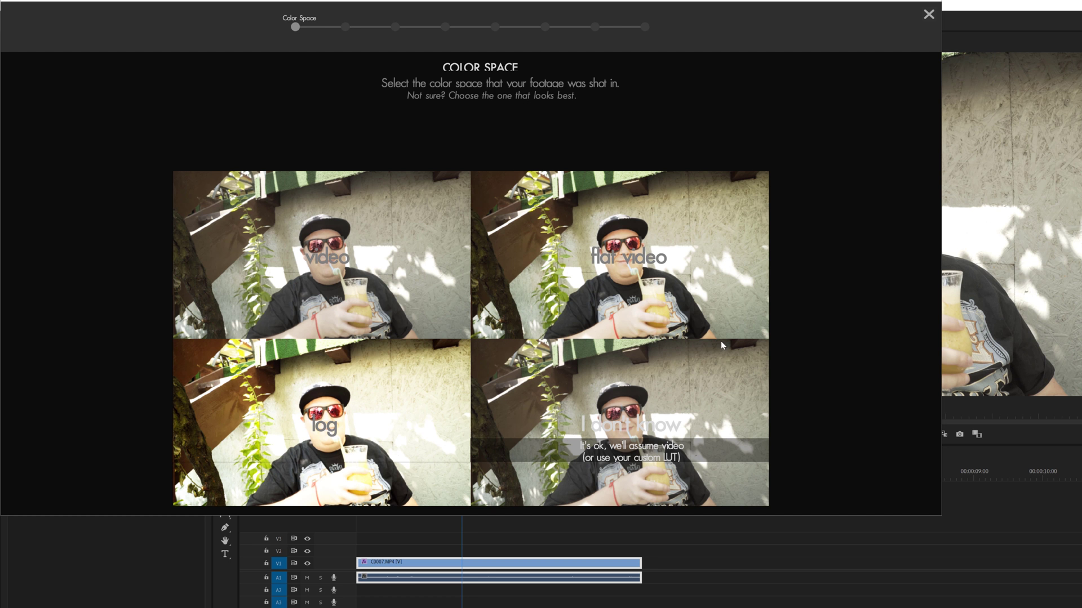
{"action": "left_click", "coordinate": [676, 301]}
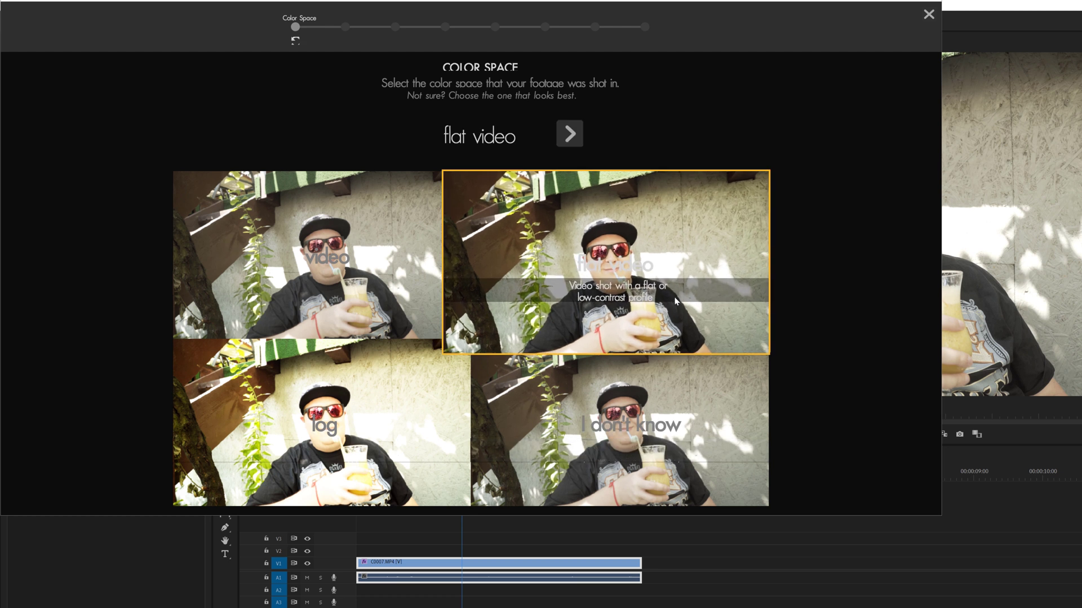
{"action": "left_click", "coordinate": [570, 134]}
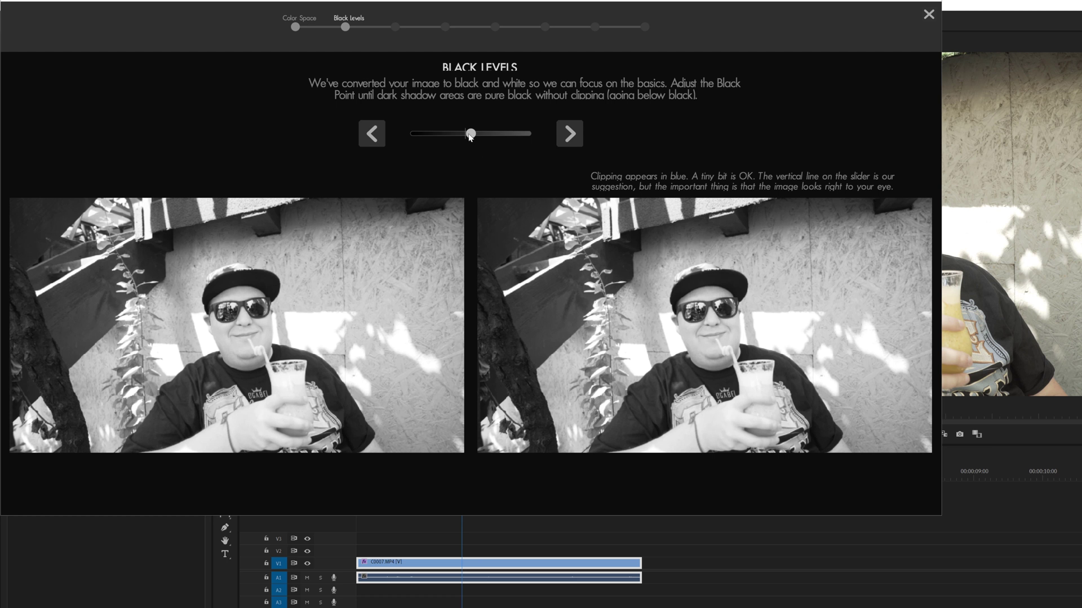
Drag the Black Point slider until the shadows are pure black, then fine-tune it slightly.
{"action": "mouse_move", "coordinate": [471, 137]}
{"action": "left_mouse_down"}
{"action": "mouse_move", "coordinate": [483, 138]}
{"action": "mouse_move", "coordinate": [462, 137]}
{"action": "left_mouse_up"}
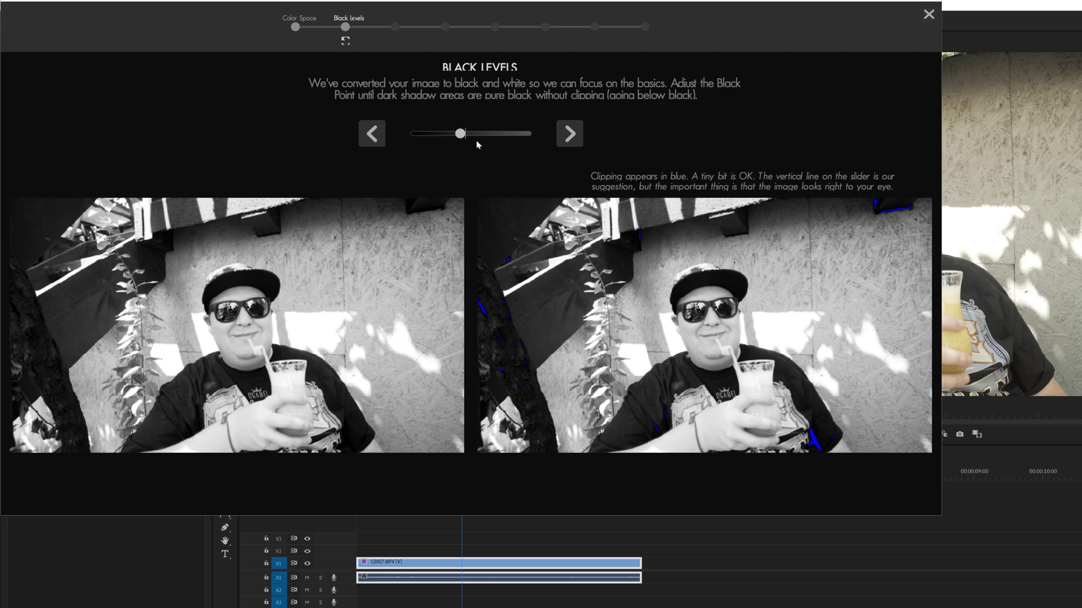
{"action": "left_click_drag", "start_coordinate": [461, 139], "coordinate": [465, 139]}
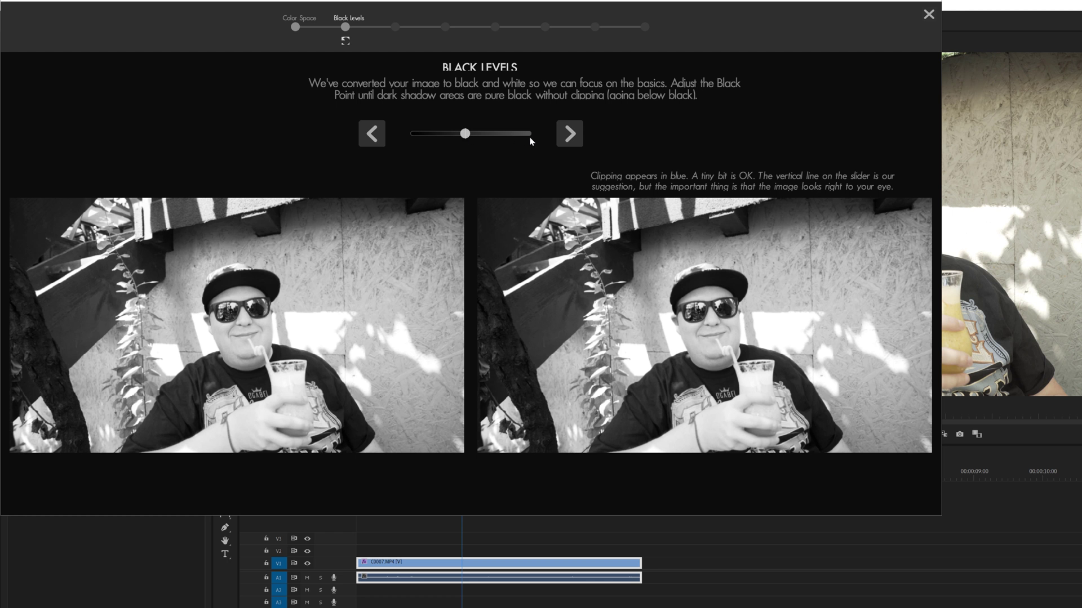
Nudge the White Point slider until the red clipping disappears, then go on to Midtones.
{"action": "left_click", "coordinate": [571, 139]}
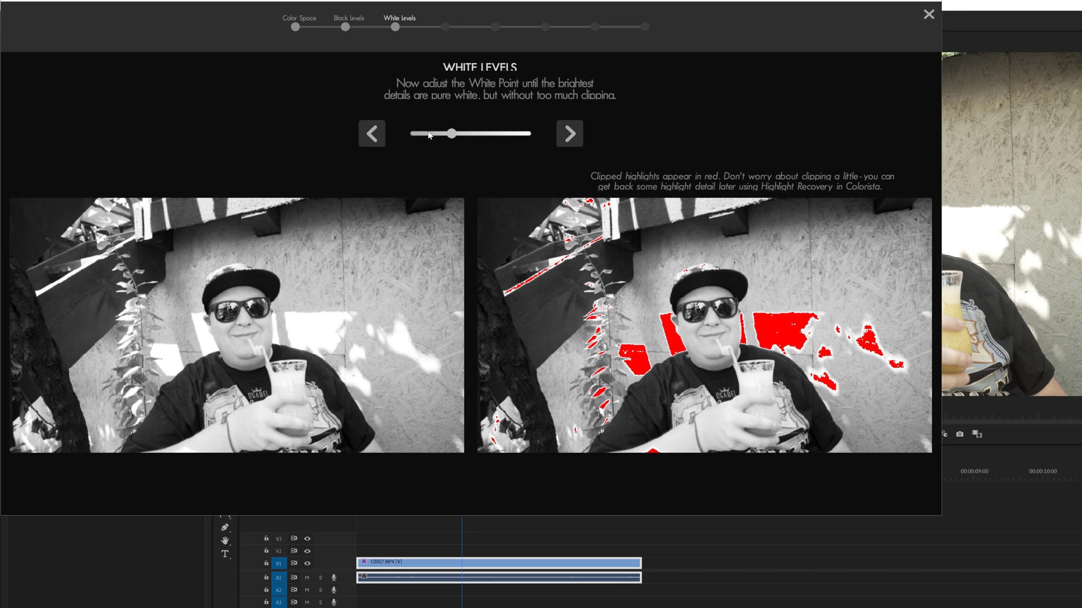
{"action": "left_click_drag", "start_coordinate": [455, 139], "coordinate": [454, 139]}
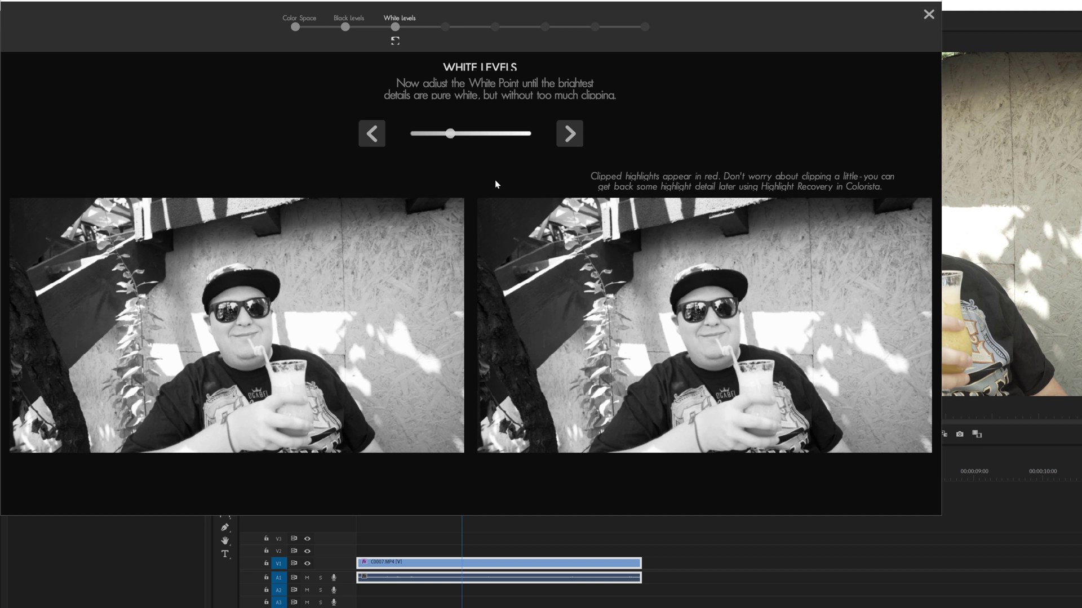
{"action": "key", "text": "Return"}
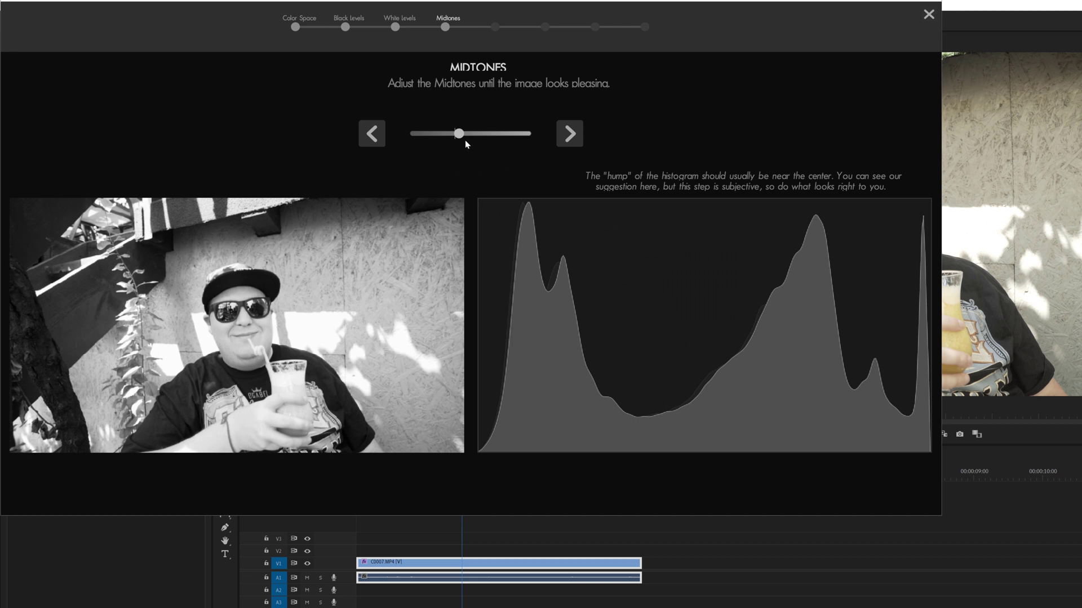
Tune the Midtones slider against the histogram until pleasing, then advance to Contrast.
{"action": "left_click_drag", "start_coordinate": [463, 139], "coordinate": [452, 140]}
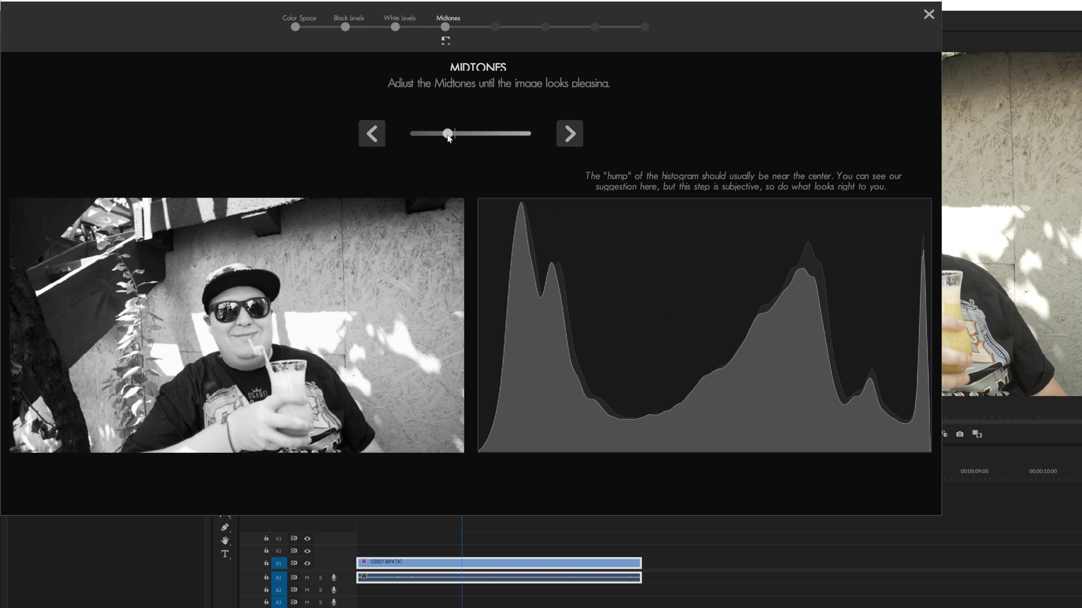
{"action": "left_click_drag", "start_coordinate": [449, 135], "coordinate": [448, 138]}
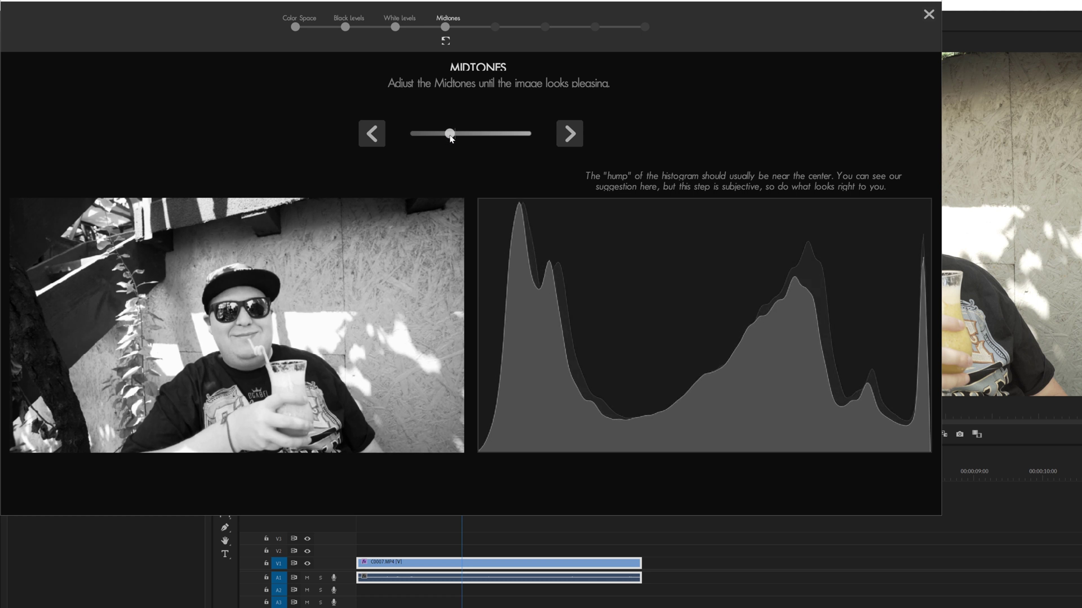
{"action": "left_click_drag", "start_coordinate": [448, 139], "coordinate": [451, 139]}
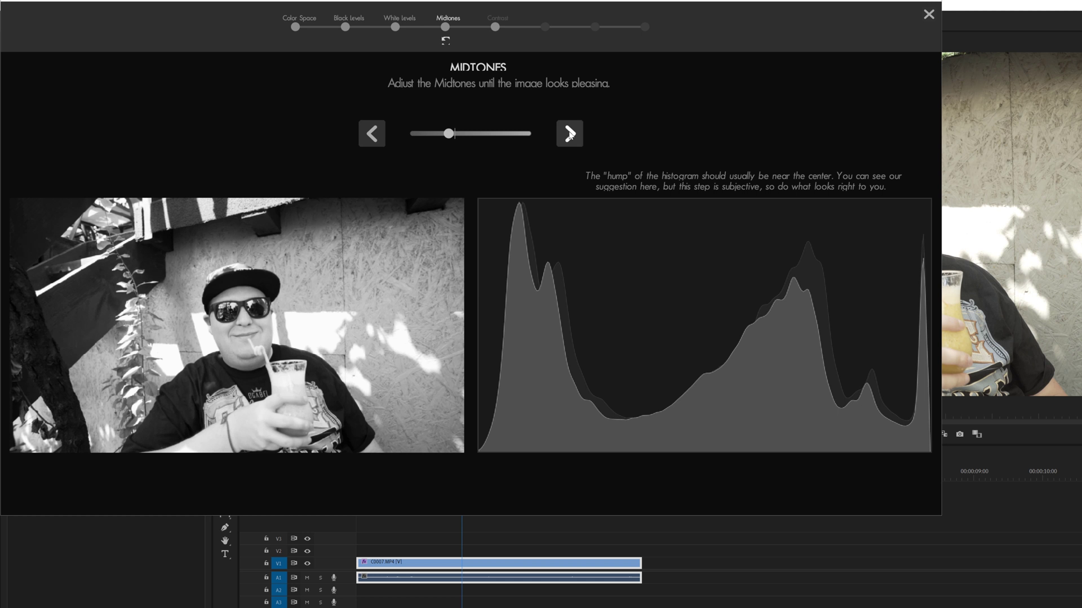
{"action": "left_click", "coordinate": [570, 134]}
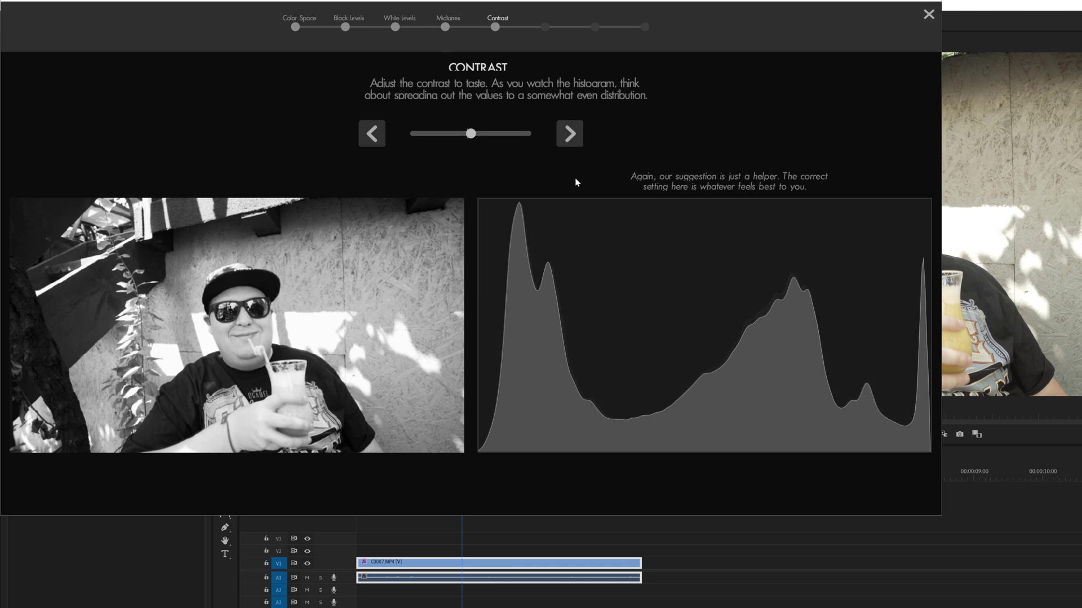
Raise the Contrast slider slightly, then advance to the Saturation step.
{"action": "key", "text": "Left"}
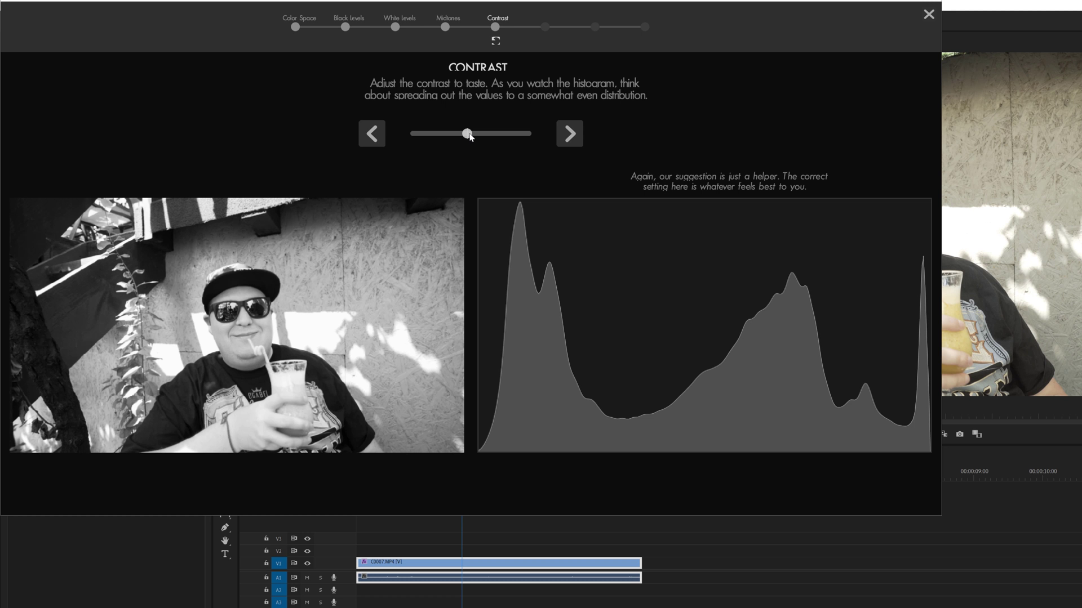
{"action": "left_click_drag", "start_coordinate": [470, 137], "coordinate": [490, 138]}
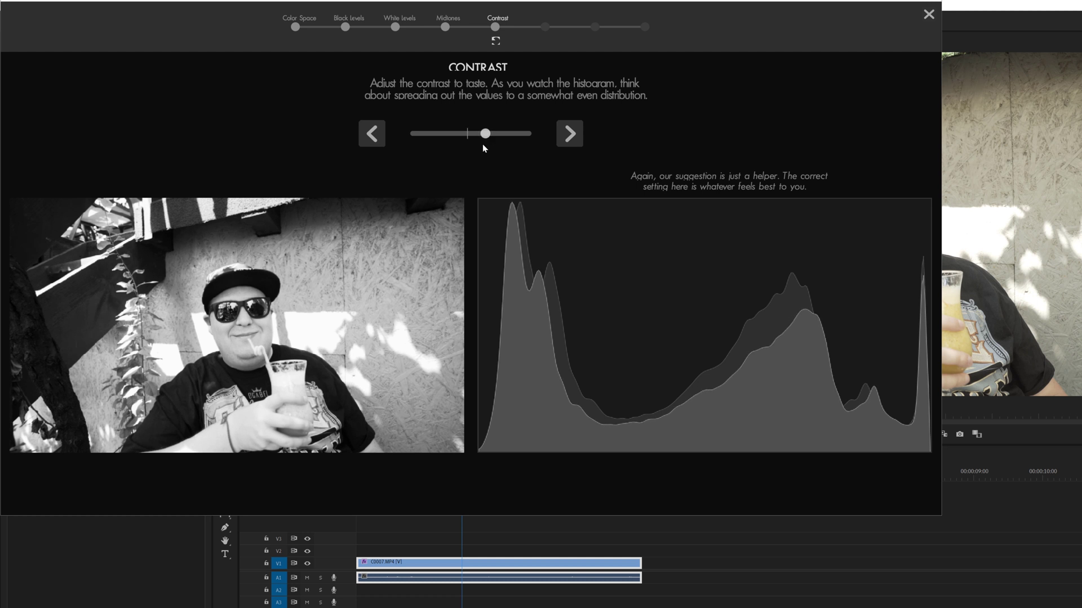
{"action": "left_click", "coordinate": [567, 134]}
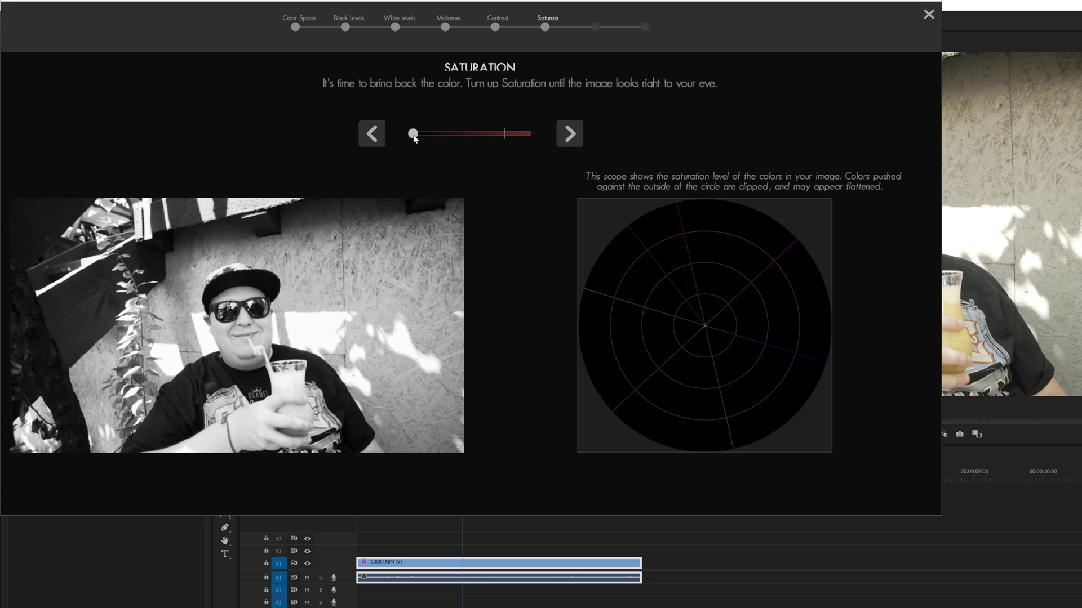
Push Saturation up to restore colour, ease it back to moderate, then go to Color Balance.
{"action": "left_click_drag", "start_coordinate": [414, 138], "coordinate": [506, 137]}
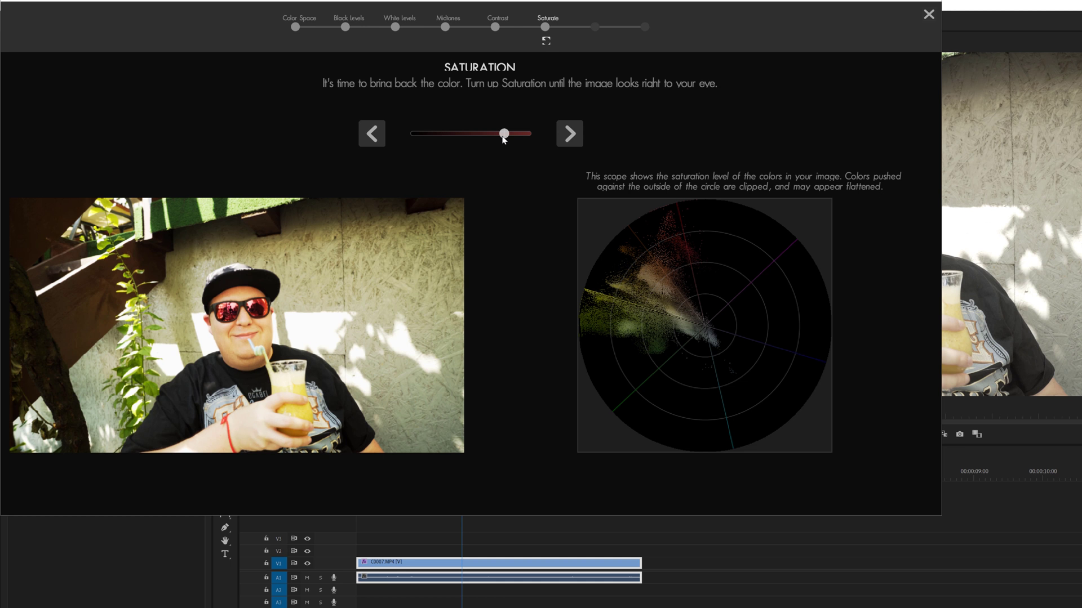
{"action": "left_click_drag", "start_coordinate": [503, 138], "coordinate": [462, 140]}
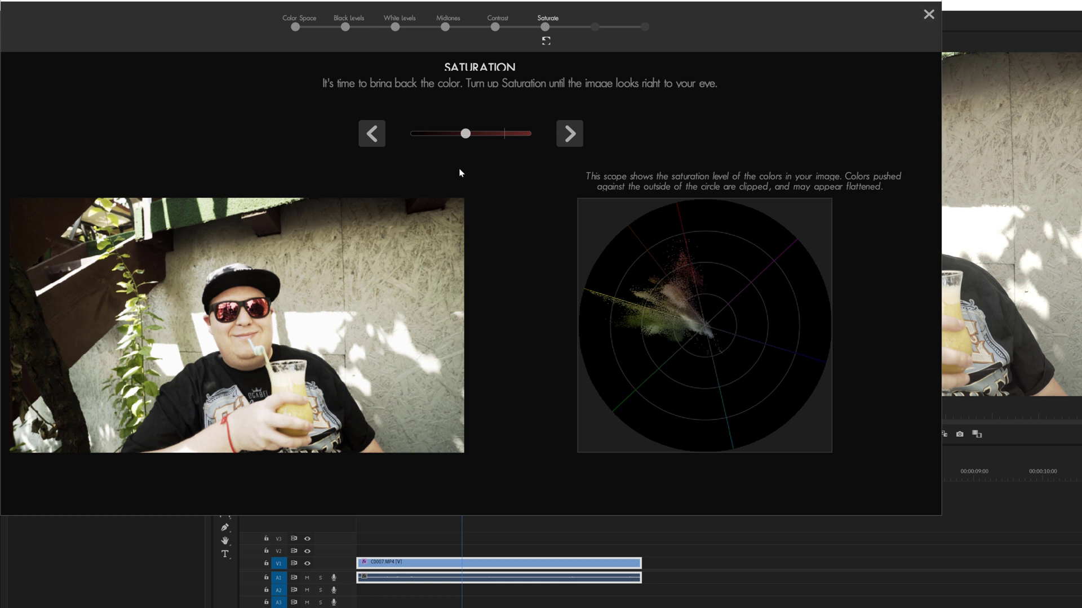
{"action": "left_click", "coordinate": [570, 134]}
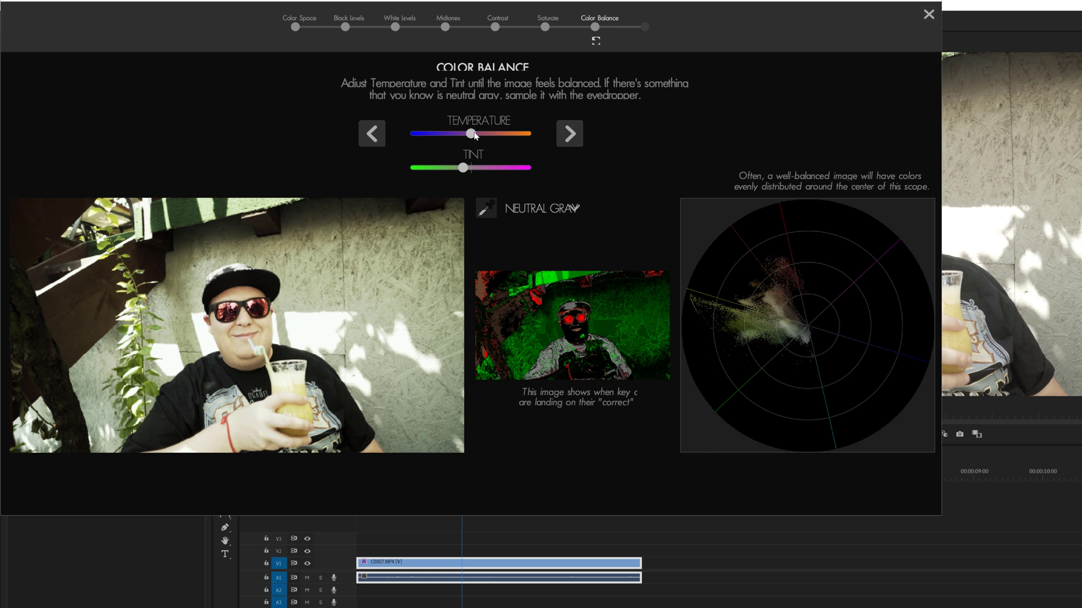
Adjust Temperature, reset Tint, and drag in the vectorscope to centre the colour cloud.
{"action": "left_click_drag", "start_coordinate": [475, 136], "coordinate": [479, 176]}
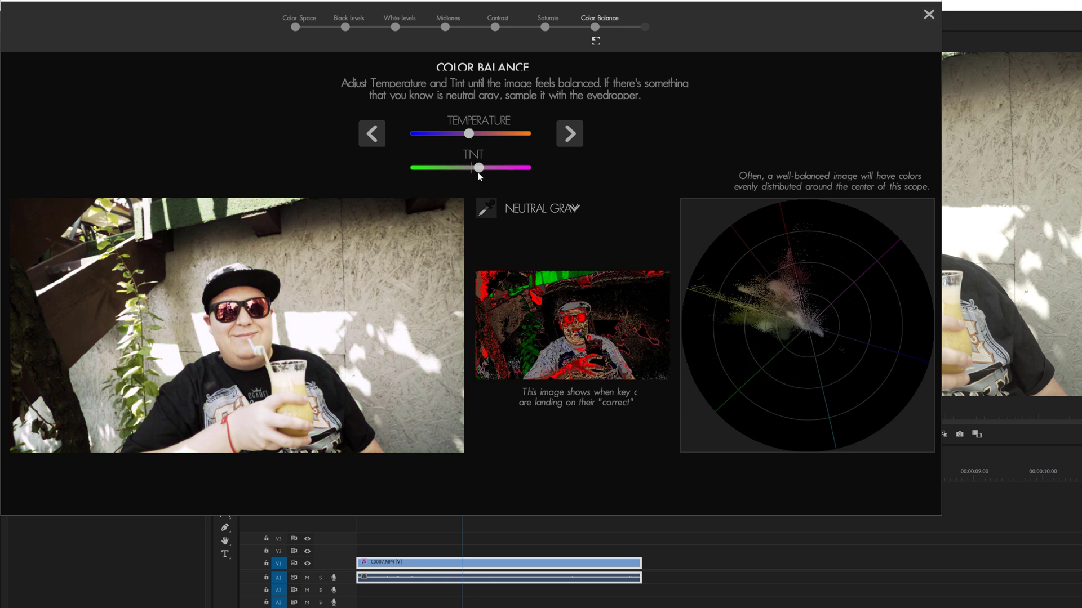
{"action": "double_click", "coordinate": [480, 175]}
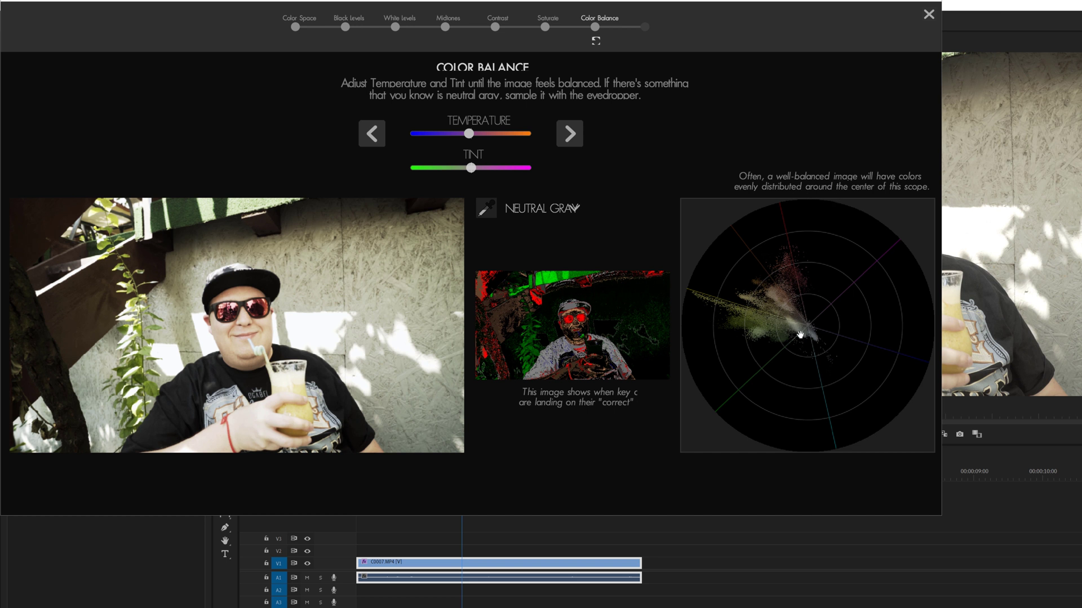
{"action": "left_click_drag", "start_coordinate": [777, 309], "coordinate": [829, 337]}
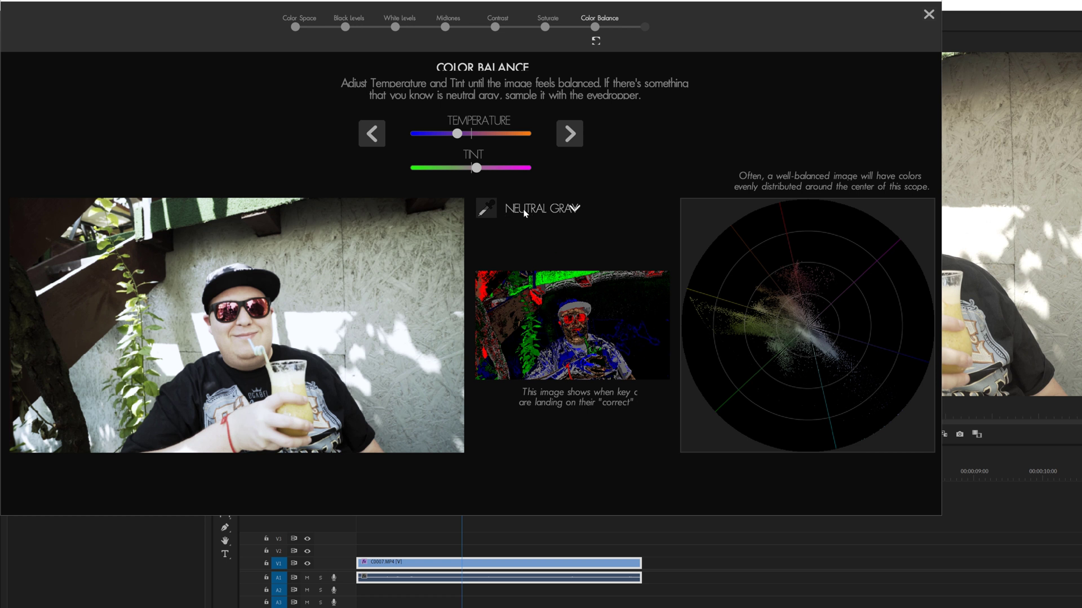
{"action": "left_click", "coordinate": [563, 211]}
Set the reference colour to Skin Tone and sample it from the image with the eyedropper.
{"action": "left_click", "coordinate": [544, 236]}
{"action": "left_click", "coordinate": [496, 211]}
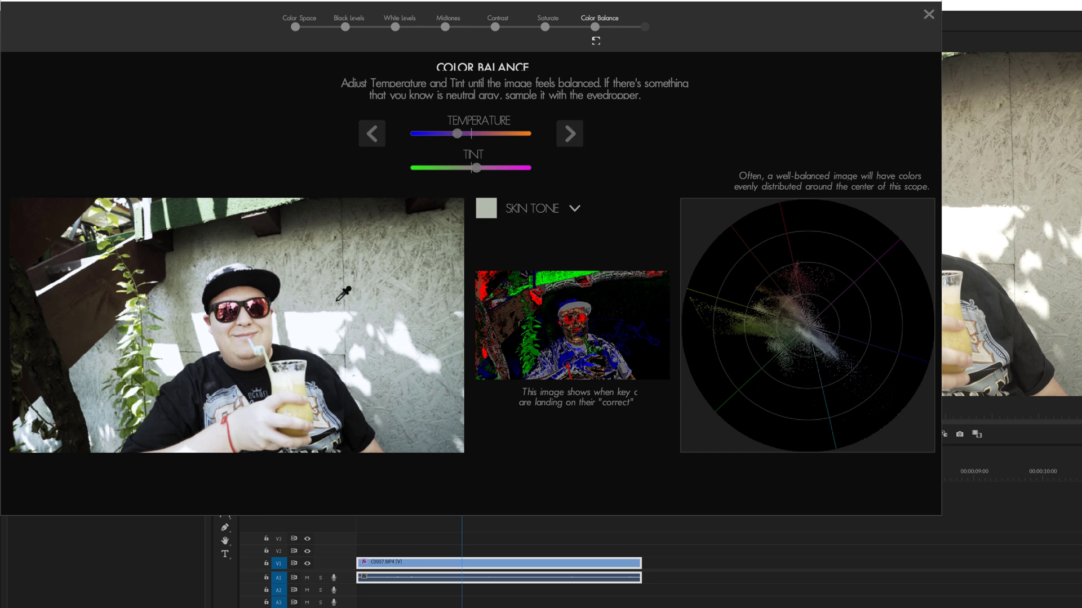
{"action": "left_click", "coordinate": [265, 322]}
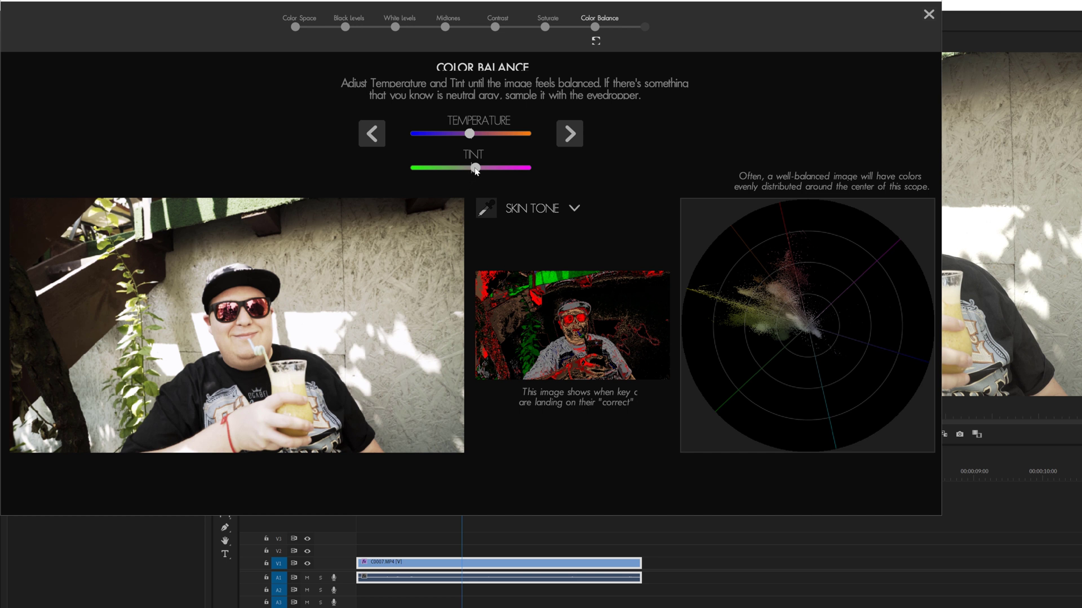
Shift Tint slightly toward green, warm Temperature a little, and reach the final screen.
{"action": "left_click_drag", "start_coordinate": [476, 171], "coordinate": [472, 171]}
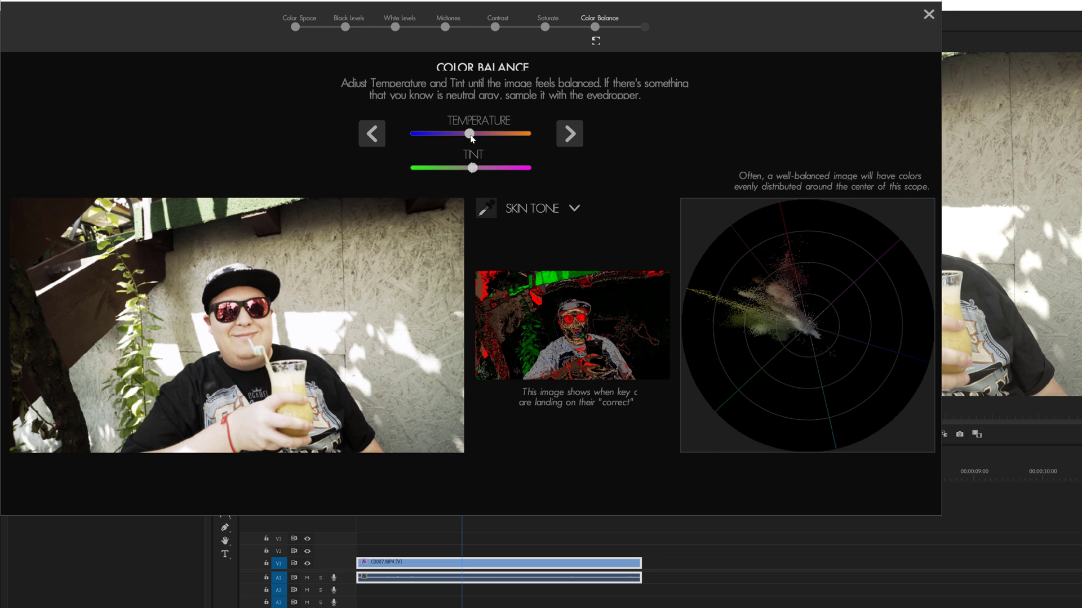
{"action": "left_click_drag", "start_coordinate": [472, 139], "coordinate": [475, 140]}
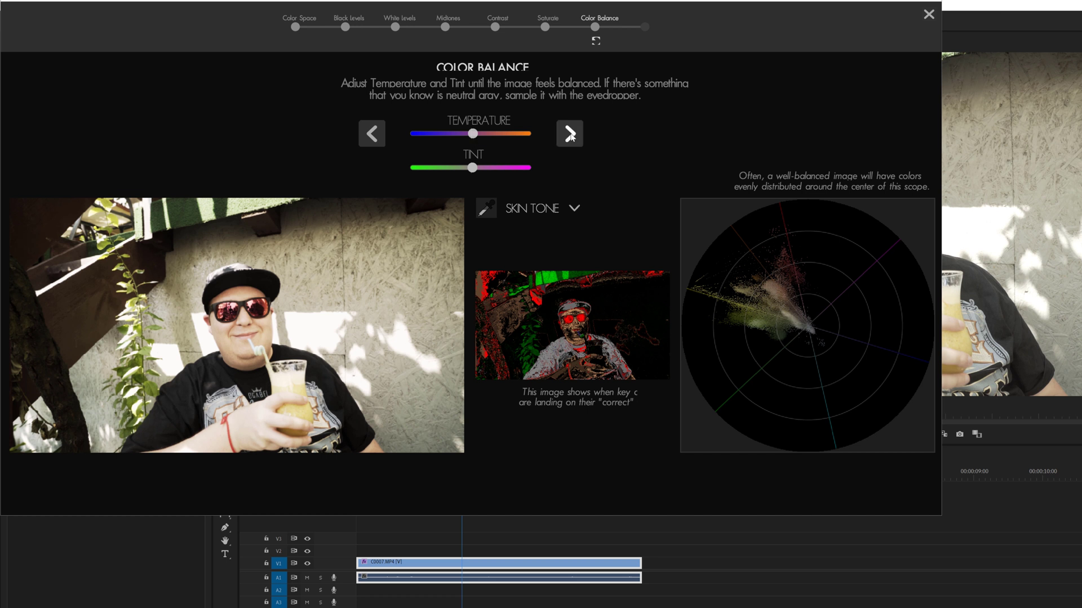
{"action": "left_click", "coordinate": [569, 135]}
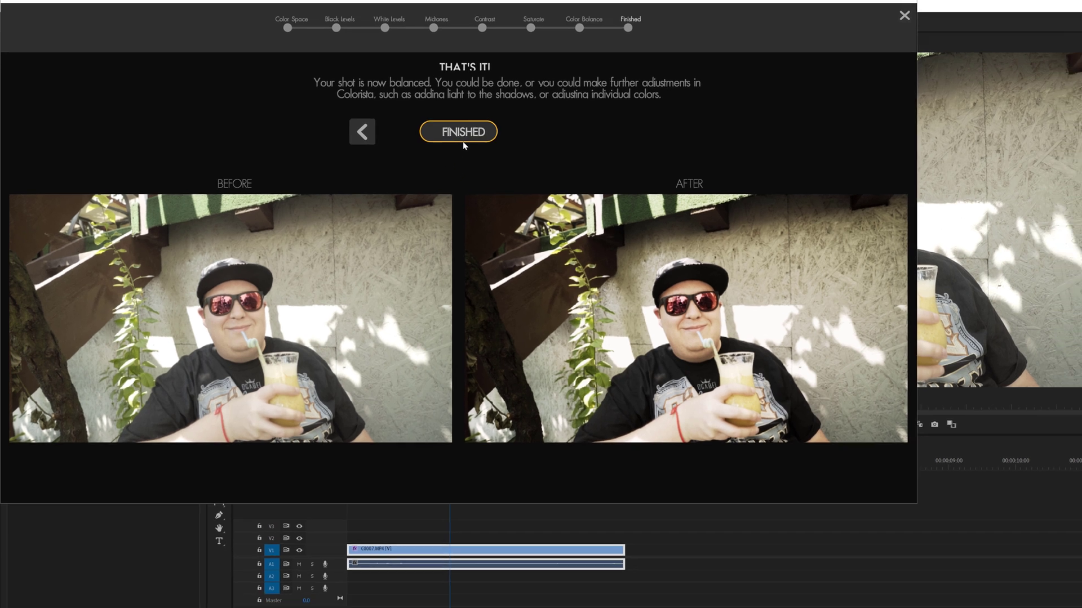
Finish the Colorista guided correction and return to the edit with the C0007 clip graded.
{"action": "left_click", "coordinate": [468, 138]}
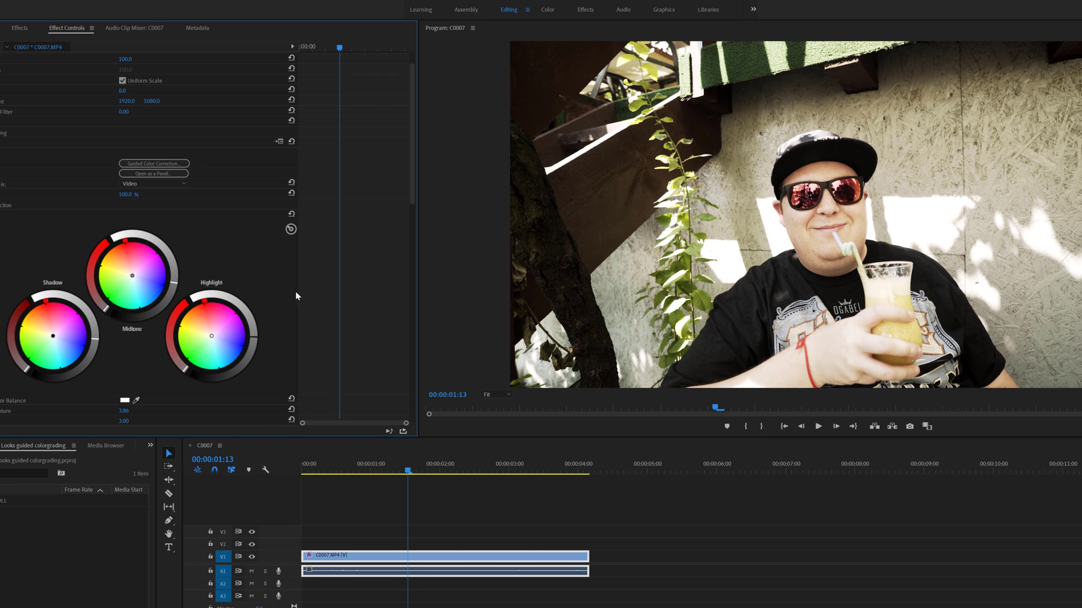
{"action": "scroll", "coordinate": [295, 290], "scroll_direction": "down", "scroll_amount": 1}
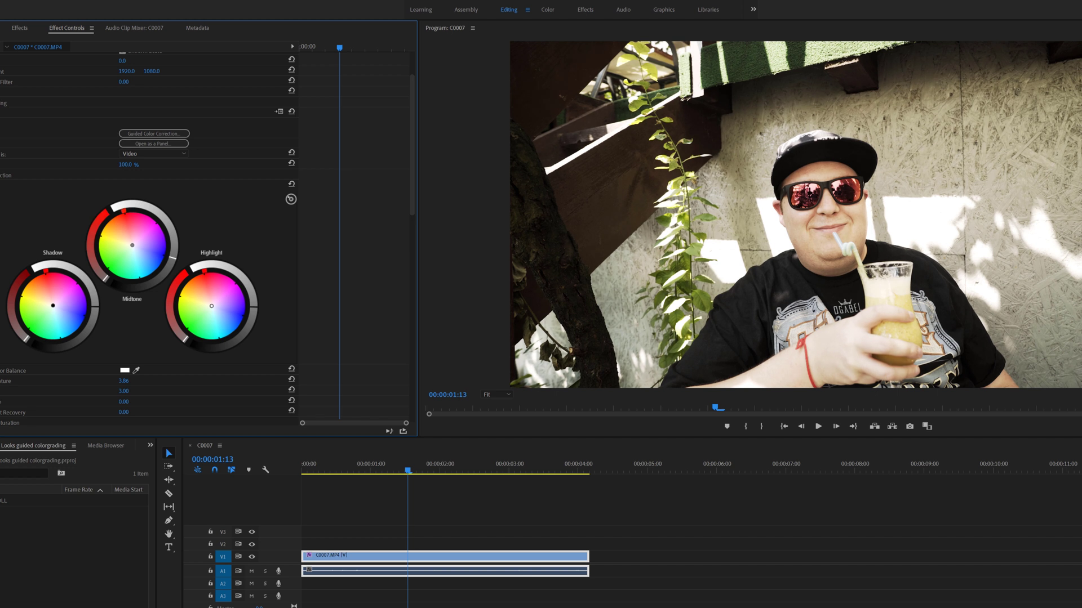
{"action": "mouse_move", "coordinate": [255, 306]}
{"action": "left_mouse_down"}
{"action": "mouse_move", "coordinate": [255, 324]}
{"action": "mouse_move", "coordinate": [255, 306]}
{"action": "left_mouse_up"}
Raise Colorista's Highlight Recovery on the C0007 clip to 100.00 in Effect Controls.
{"action": "scroll", "coordinate": [279, 342], "scroll_direction": "down", "scroll_amount": 1}
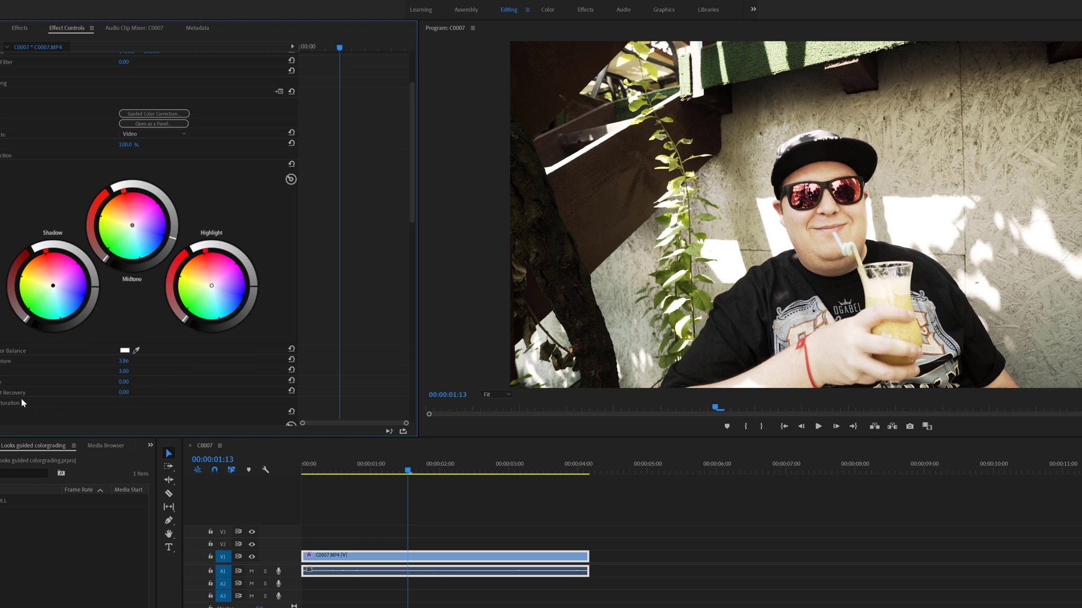
{"action": "left_click_drag", "start_coordinate": [124, 392], "coordinate": [175, 393]}
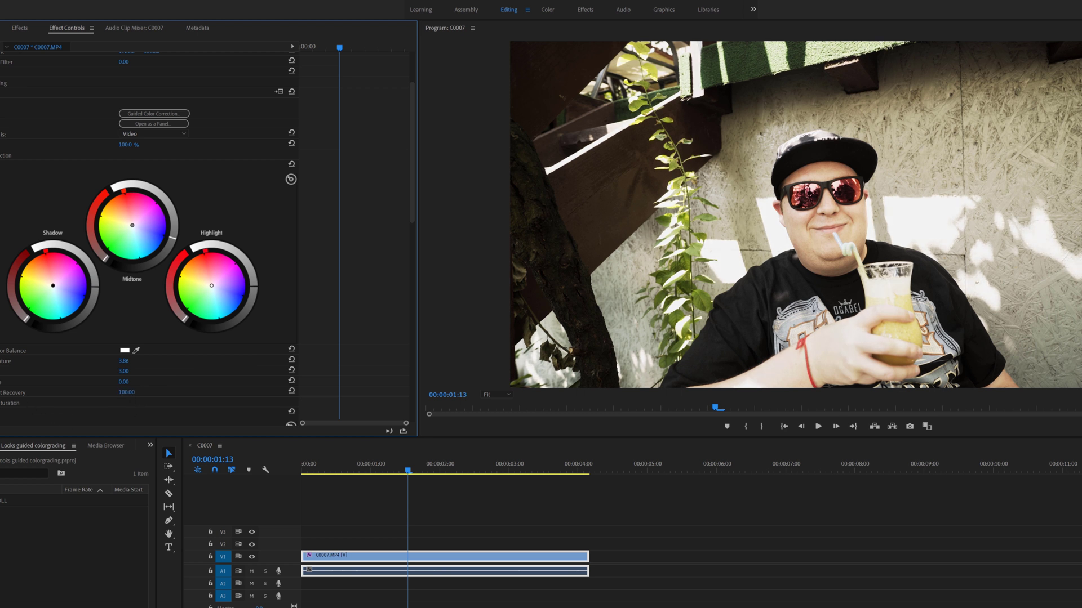